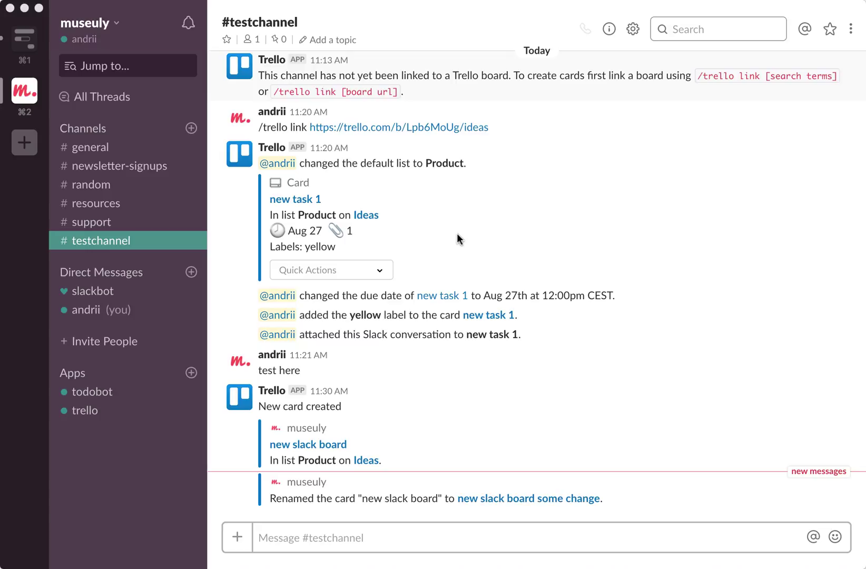
# Browse the apps available for the workspace and install Polly
pyautogui.click(192, 378)
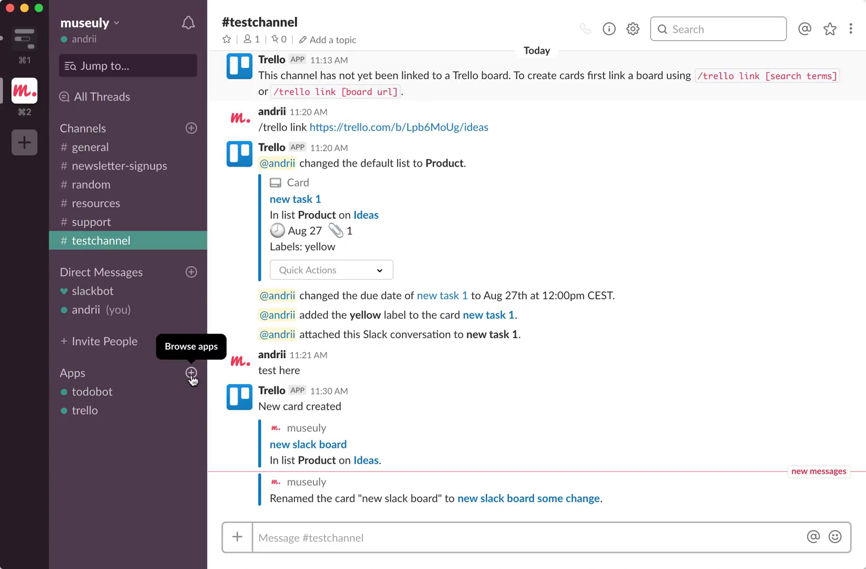
pyautogui.click(192, 374)
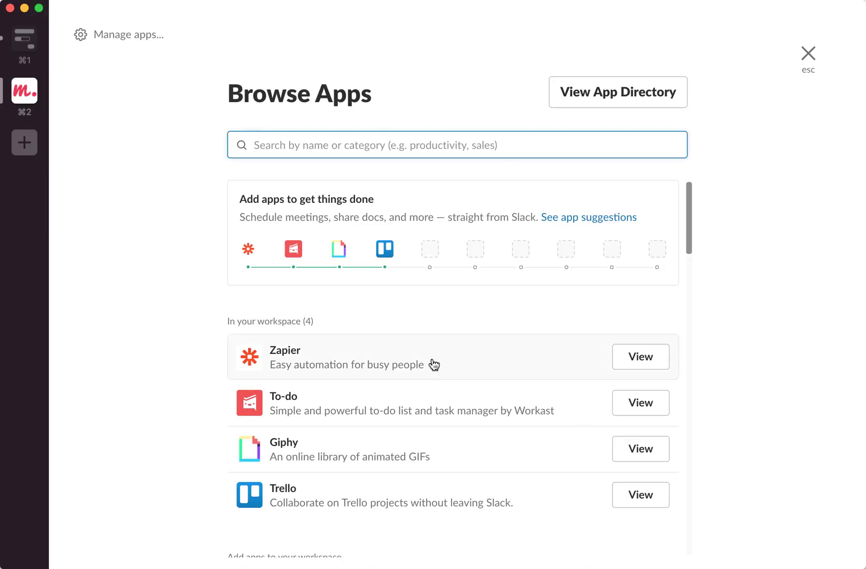
pyautogui.scroll(-10, 434, 365)
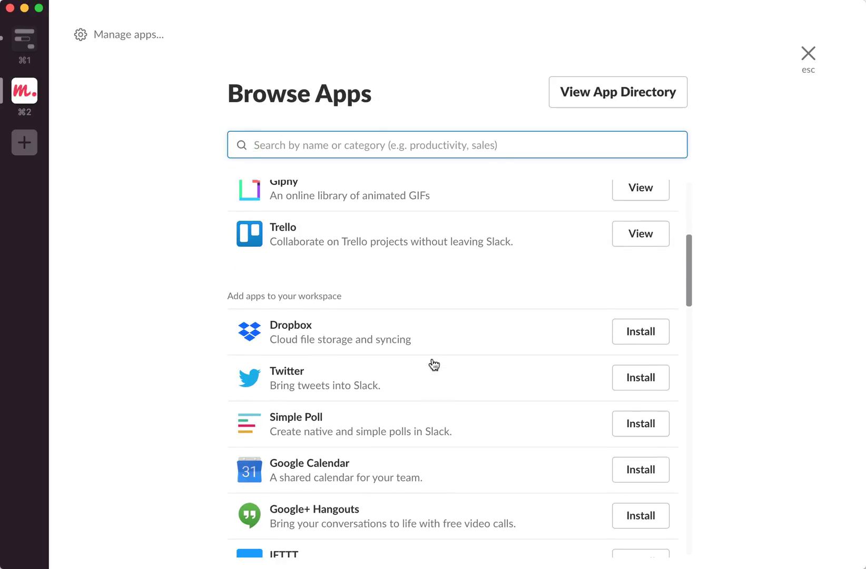
pyautogui.scroll(-3, 433, 364)
pyautogui.scroll(2, 434, 364)
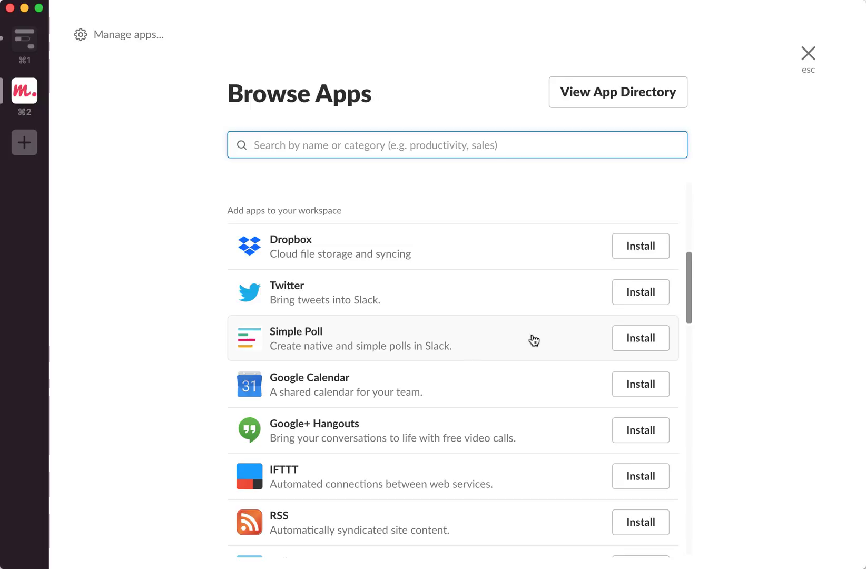
pyautogui.scroll(-4, 378, 337)
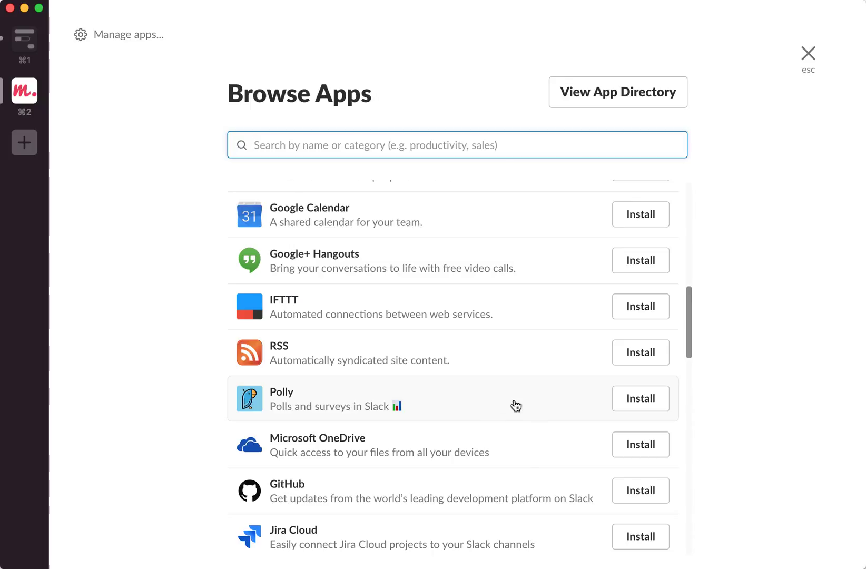
pyautogui.click(643, 401)
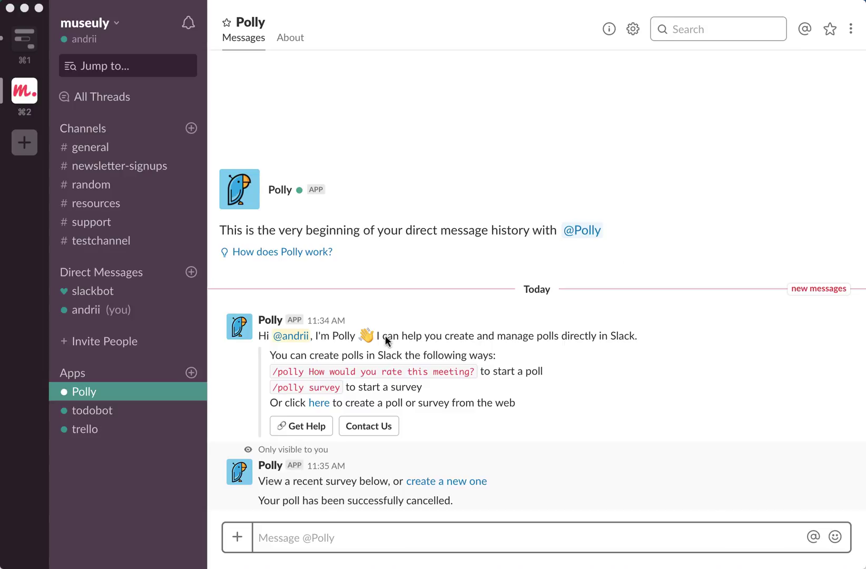
# Start a new poll from the Polly conversation with the command "/polly Did you like lunch today?"
pyautogui.click(176, 476)
pyautogui.write('/polly')
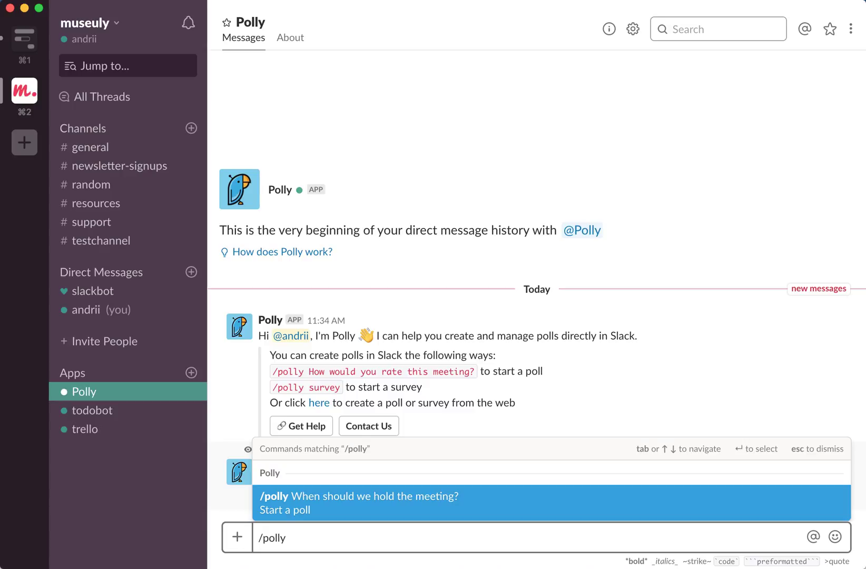
pyautogui.press('Escape')
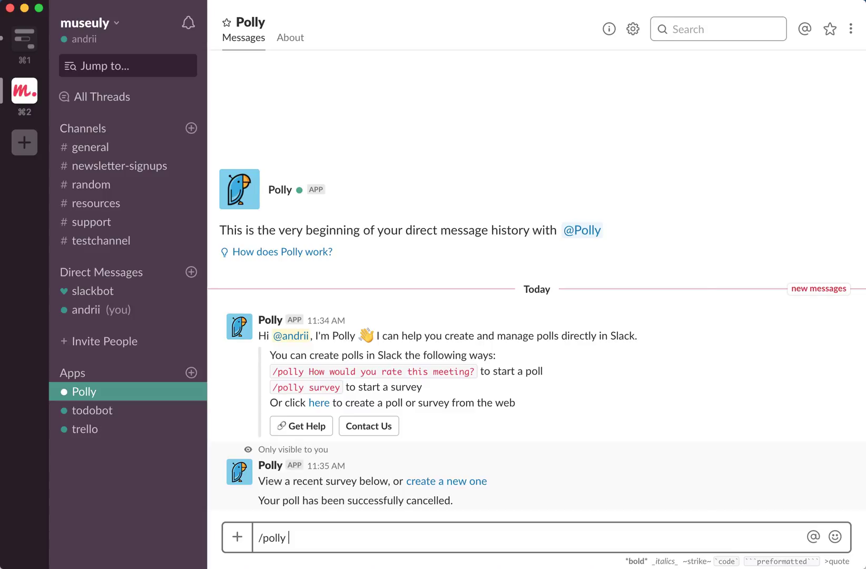
pyautogui.write('Did you like lunch to')
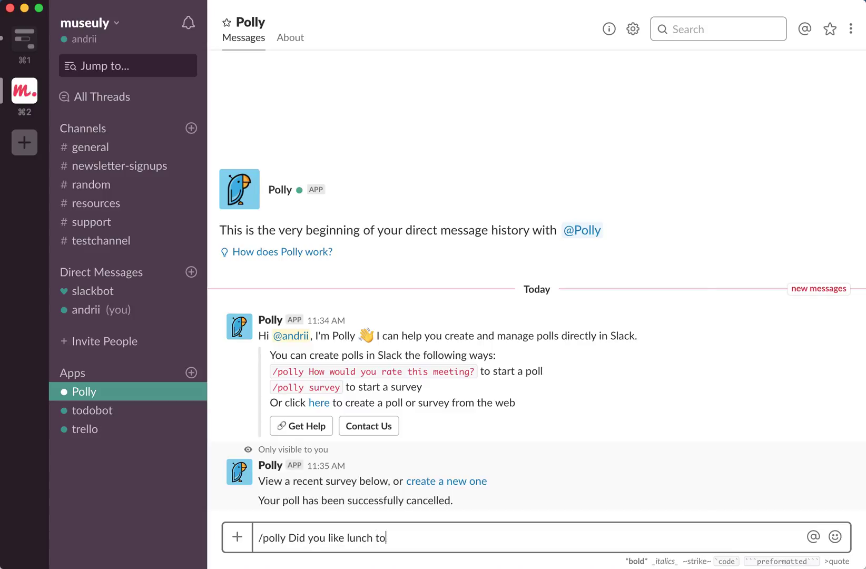
pyautogui.write('day?')
pyautogui.press('Return')
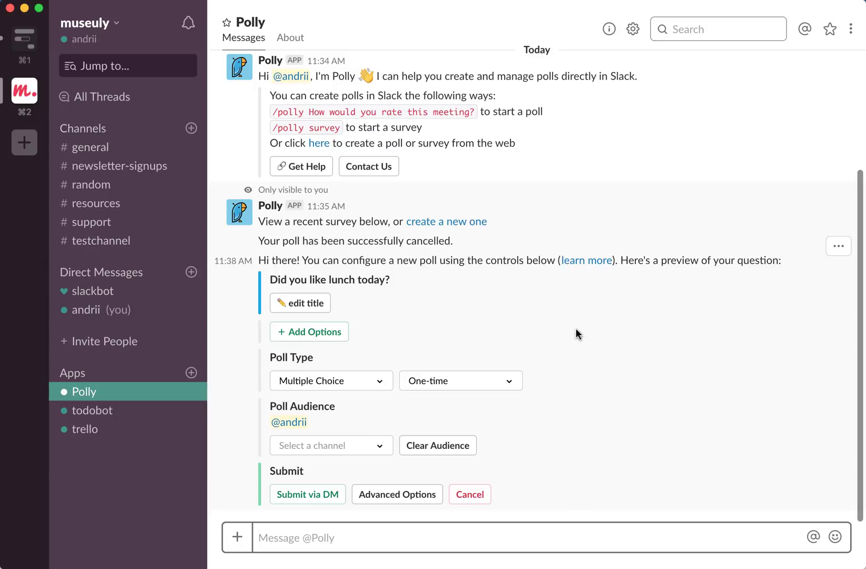
# Try the 1-to-5 and Agree/Disagree poll types, and set the poll type back to Multiple Choice
pyautogui.click(362, 385)
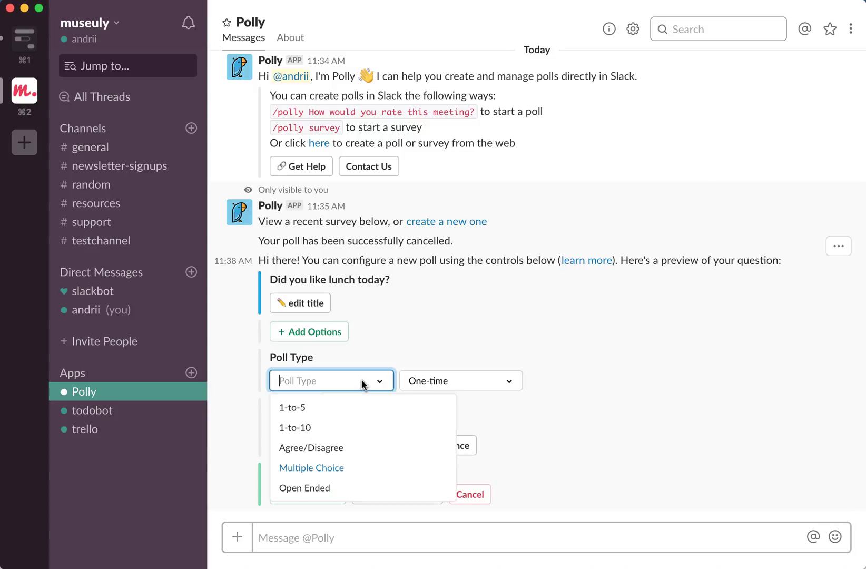
pyautogui.click(324, 410)
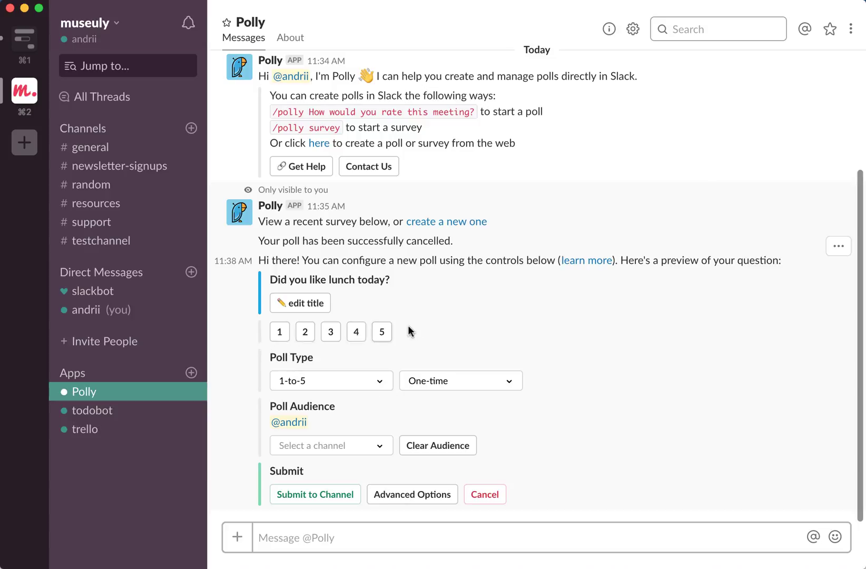
pyautogui.click(371, 383)
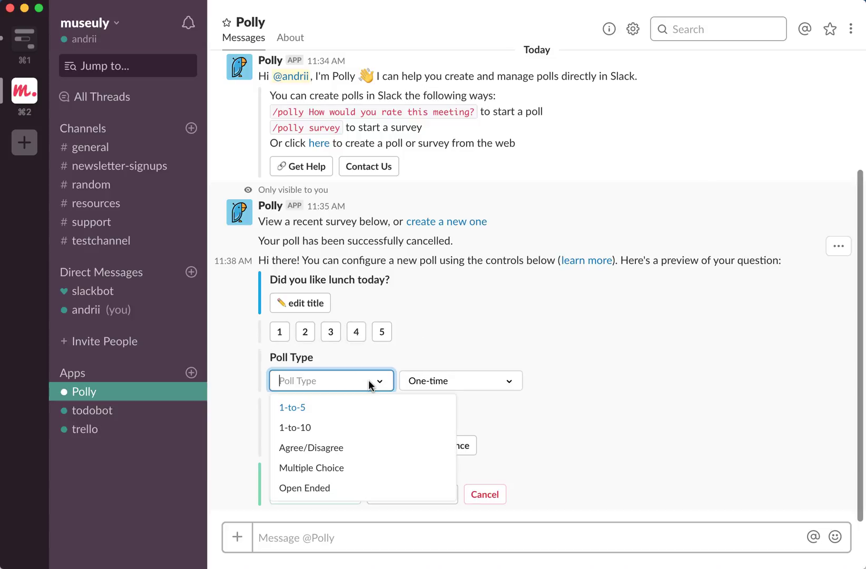
pyautogui.click(335, 449)
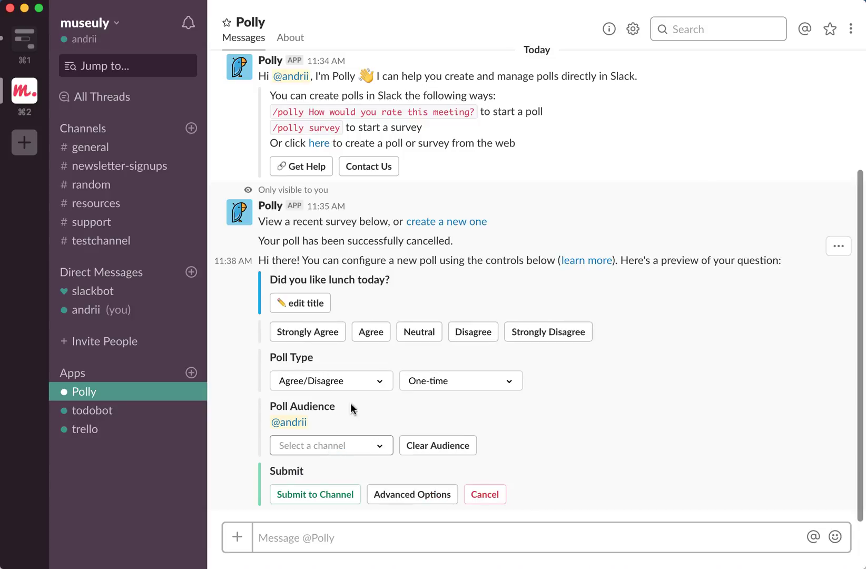
pyautogui.click(370, 383)
pyautogui.click(327, 469)
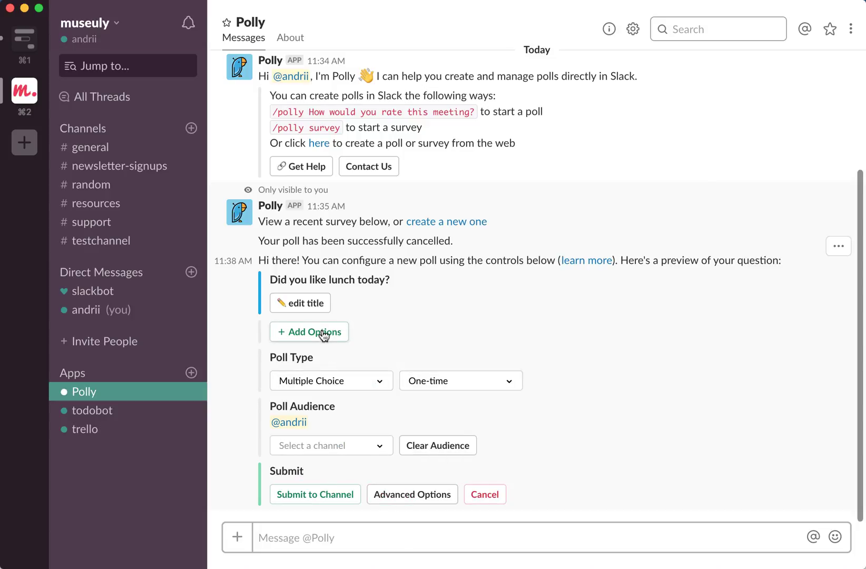
# Add the answer options "Yes" and "No" to the lunch poll
pyautogui.click(322, 332)
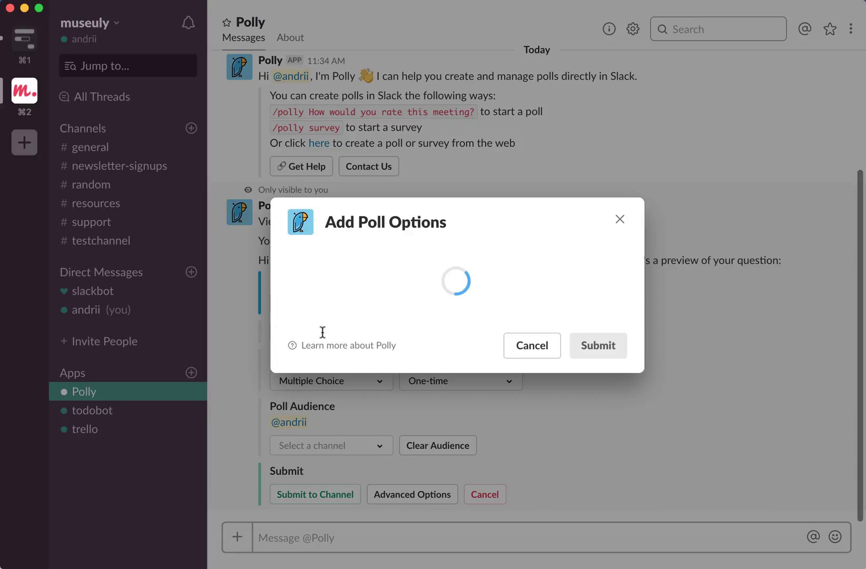
pyautogui.write('Ye')
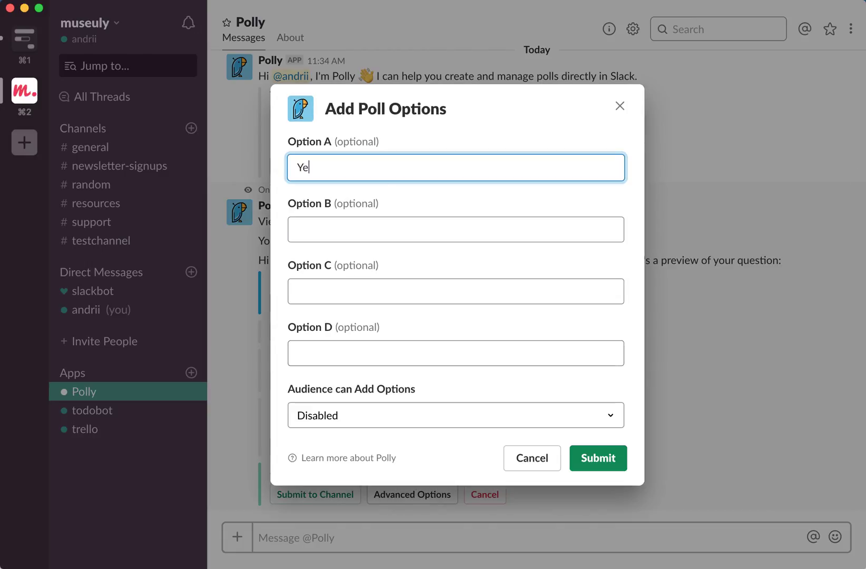
pyautogui.write('s')
pyautogui.click(349, 229)
pyautogui.write('No')
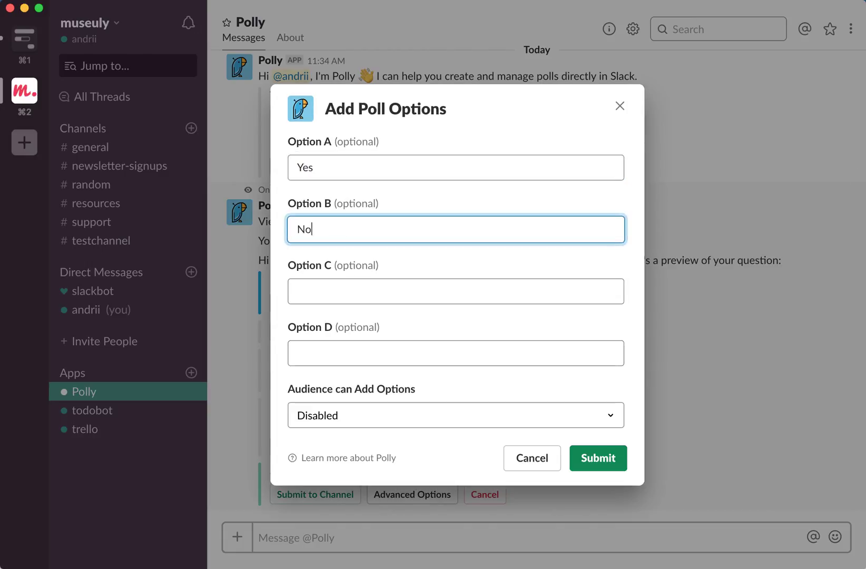
pyautogui.click(594, 462)
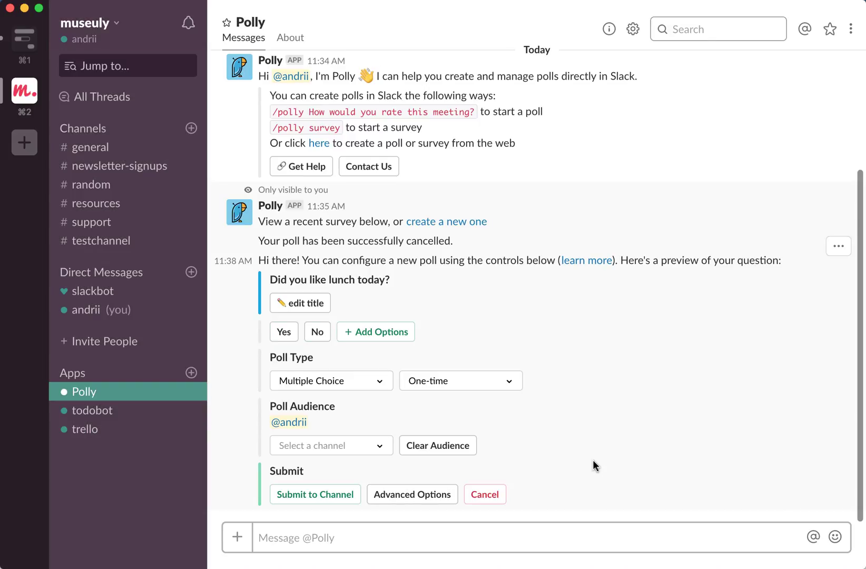
pyautogui.click(337, 384)
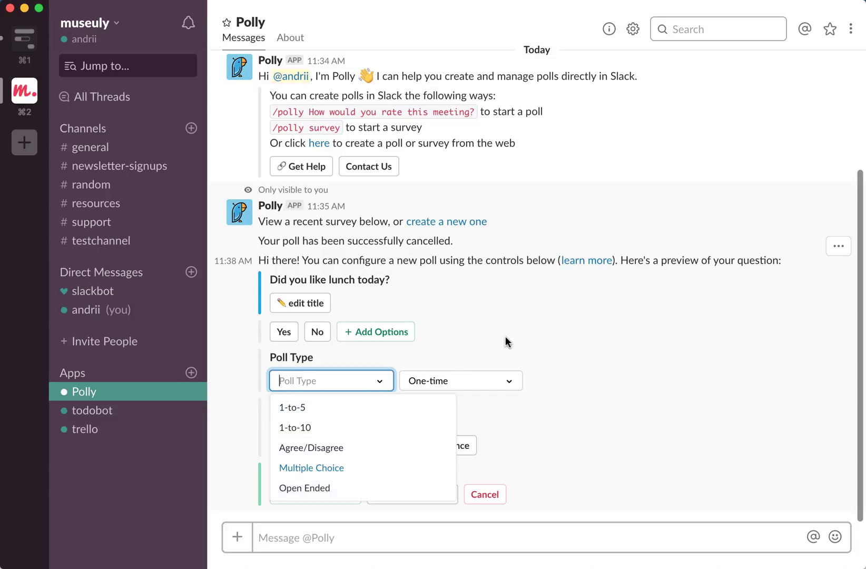
pyautogui.click(549, 341)
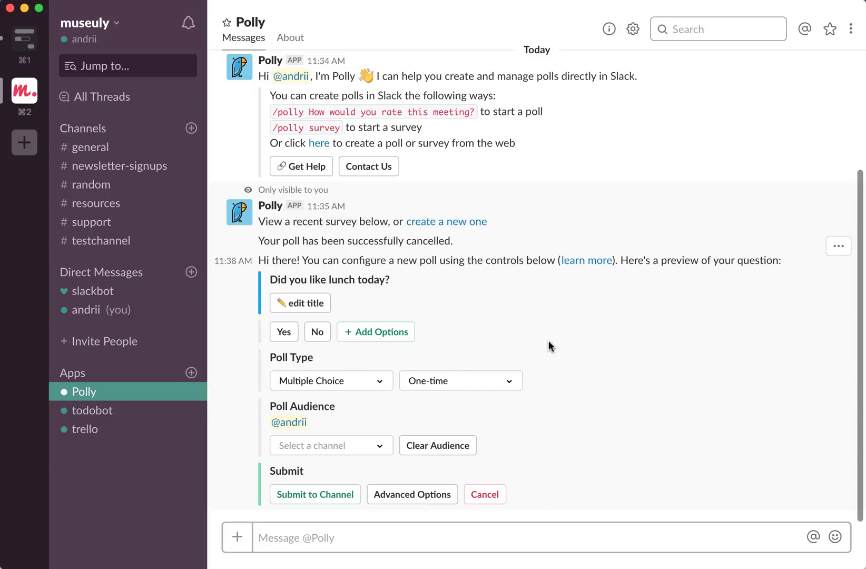
pyautogui.click(485, 388)
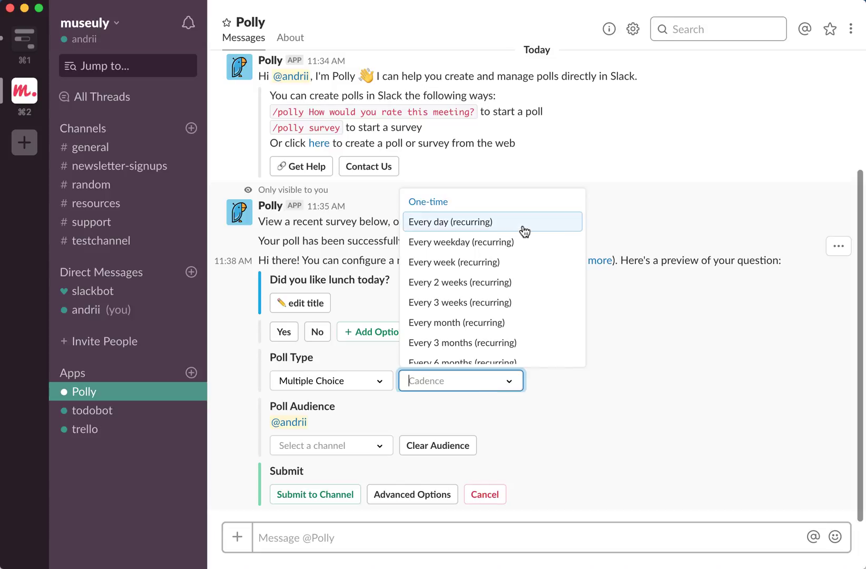
pyautogui.scroll(-1, 520, 228)
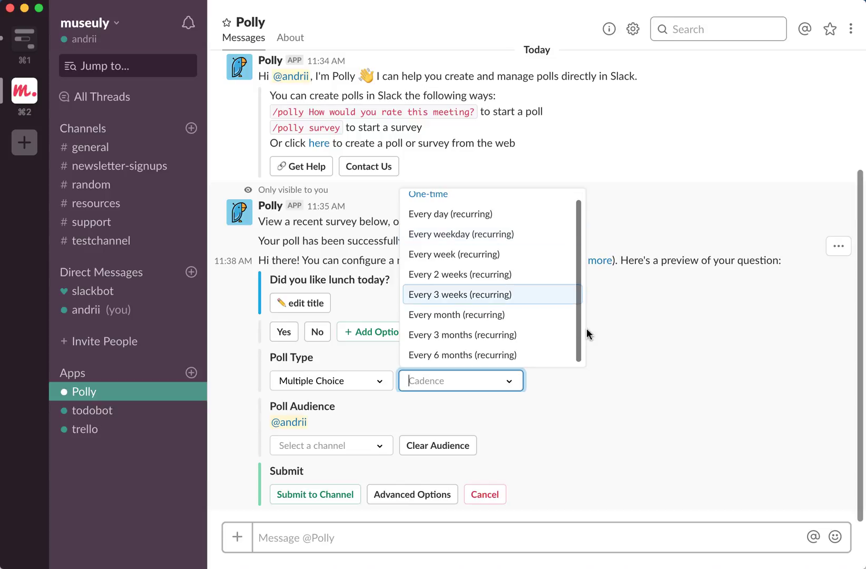
pyautogui.click(630, 330)
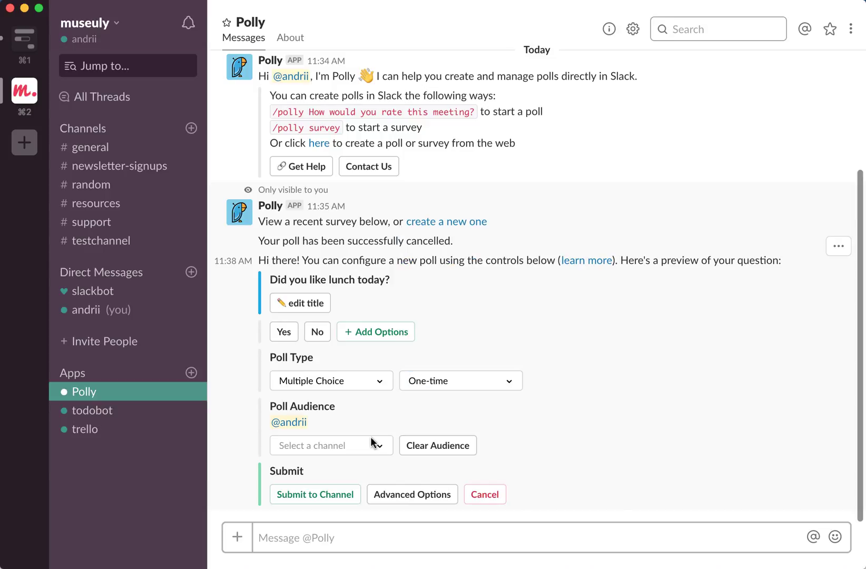
# Set the poll audience to the #general channel and submit the poll
pyautogui.click(359, 452)
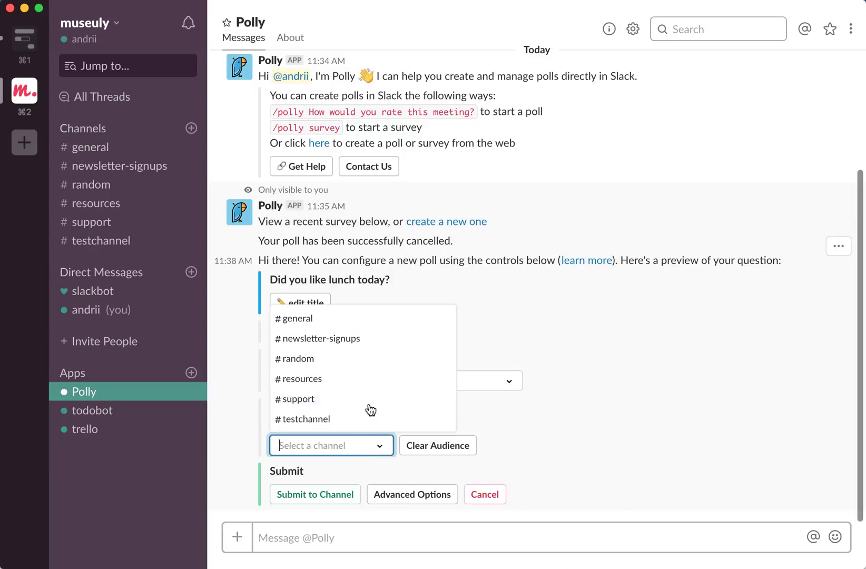
pyautogui.click(382, 323)
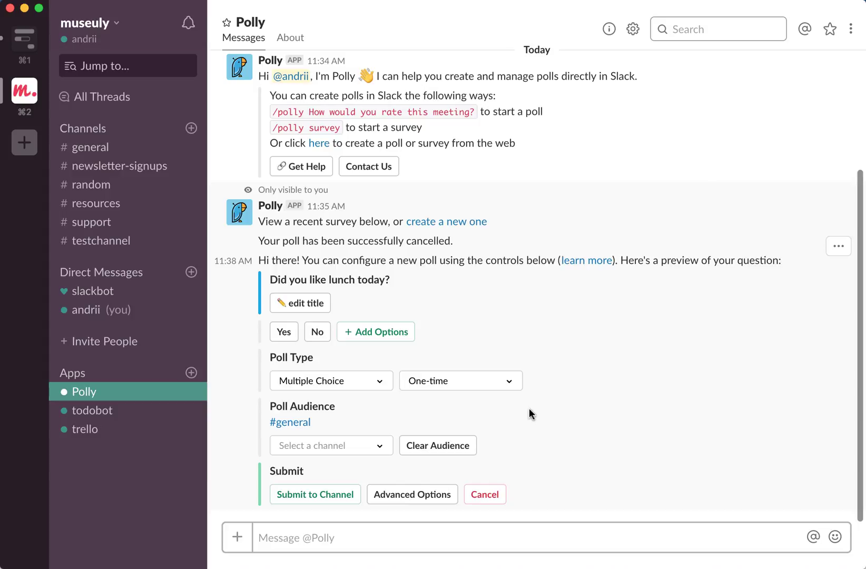
pyautogui.click(327, 499)
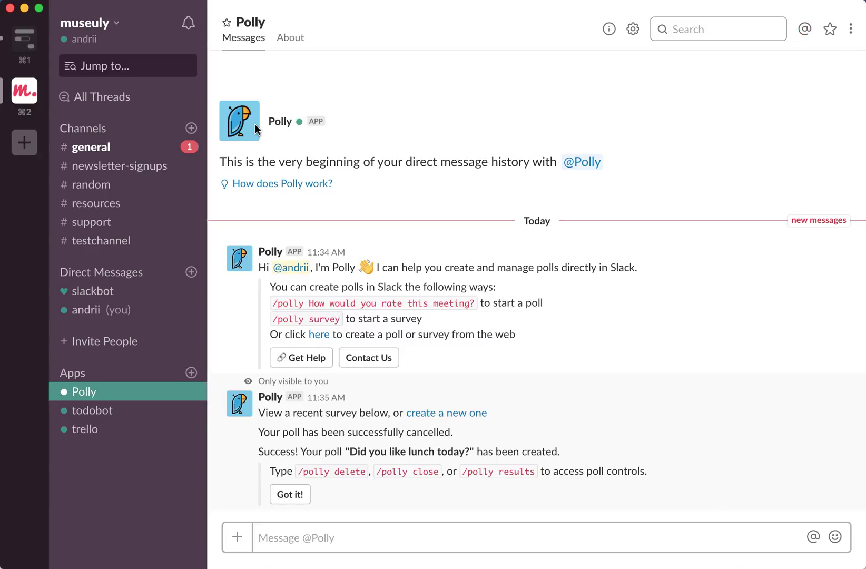
# Answer the lunch poll in the #general channel with Yes
pyautogui.click(147, 152)
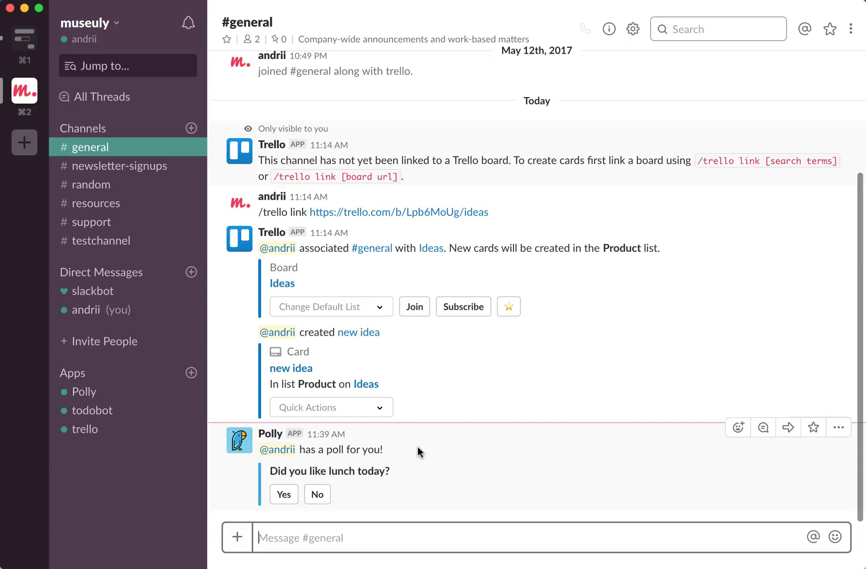
pyautogui.click(285, 496)
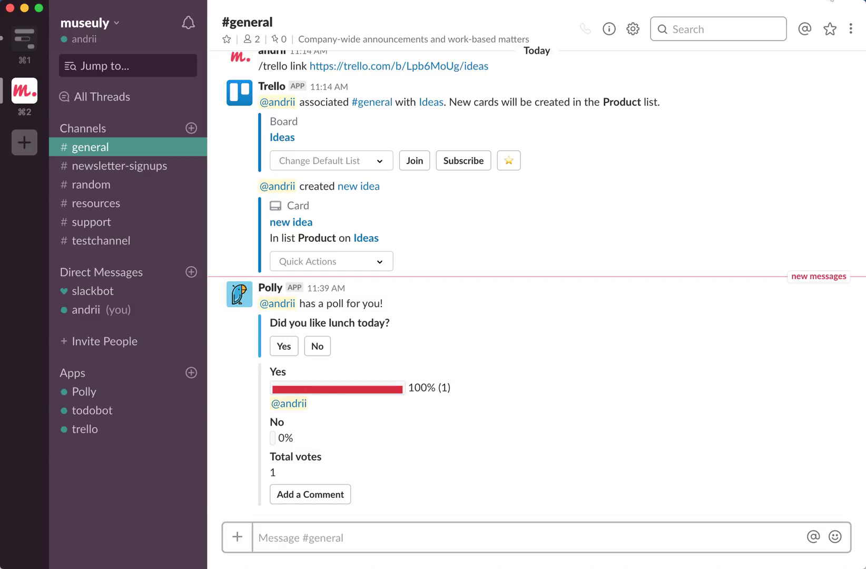
# Run "/polly survey" in the Polly conversation and open the form for creating a new survey
pyautogui.click(84, 391)
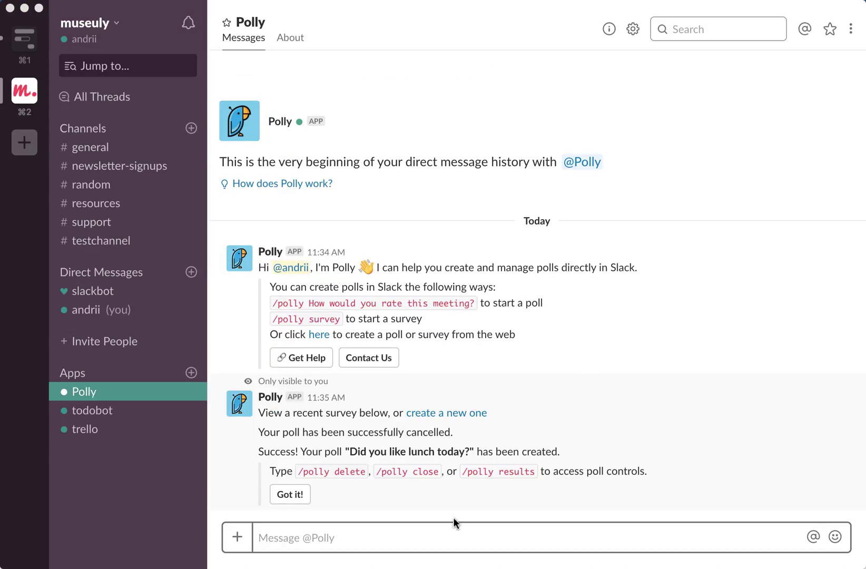
pyautogui.click(425, 537)
pyautogui.write('/polly')
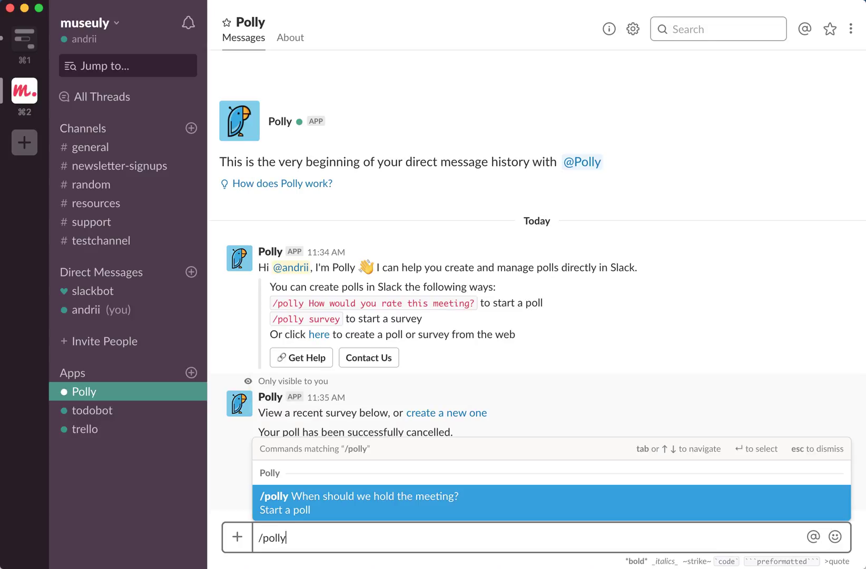
pyautogui.write(' survey')
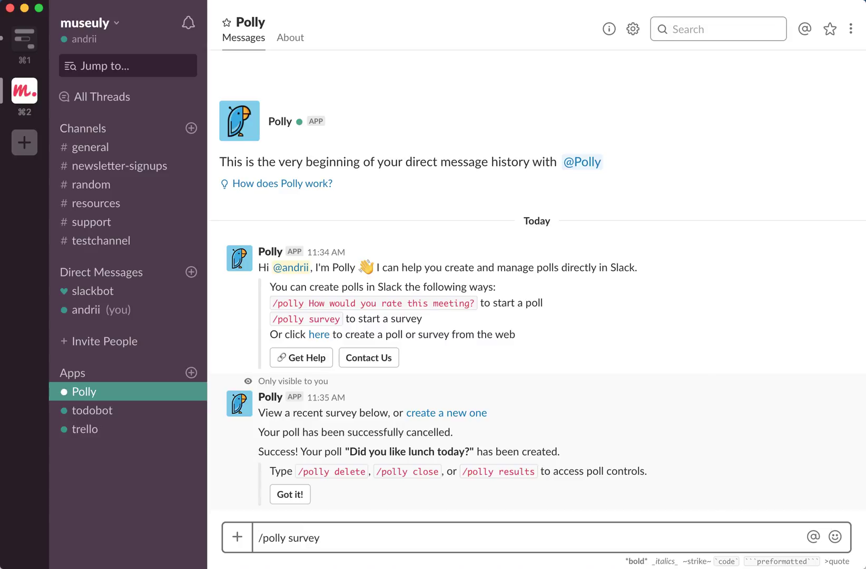
pyautogui.press('Return')
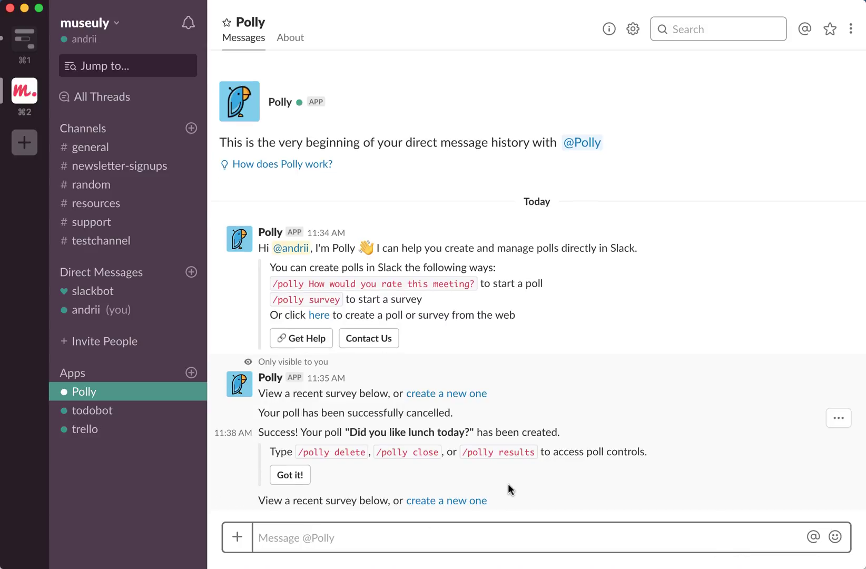
pyautogui.click(435, 500)
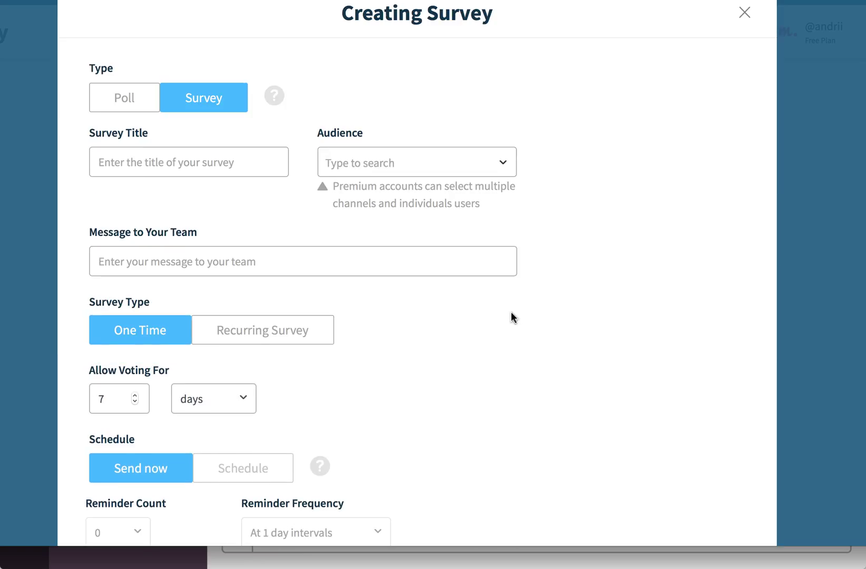
# Title the new survey "Employee survey"
pyautogui.click(176, 165)
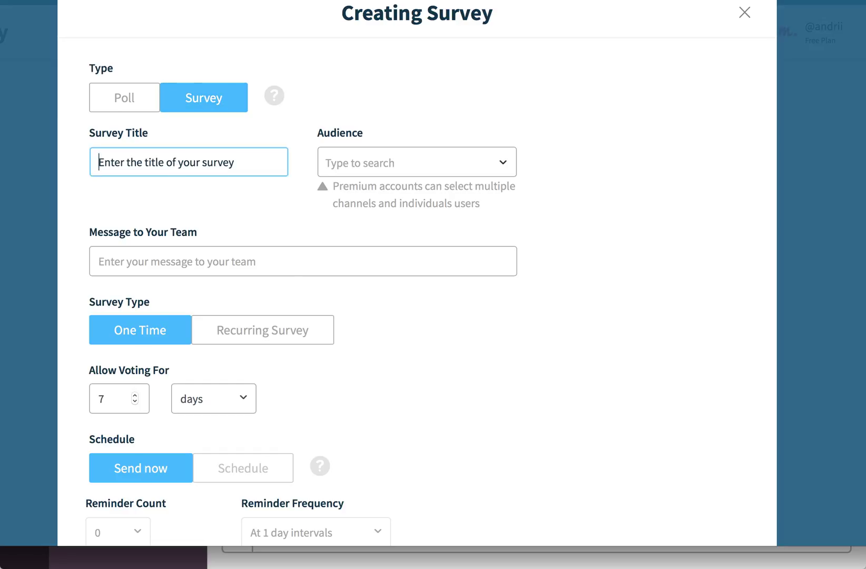
pyautogui.write('Employ')
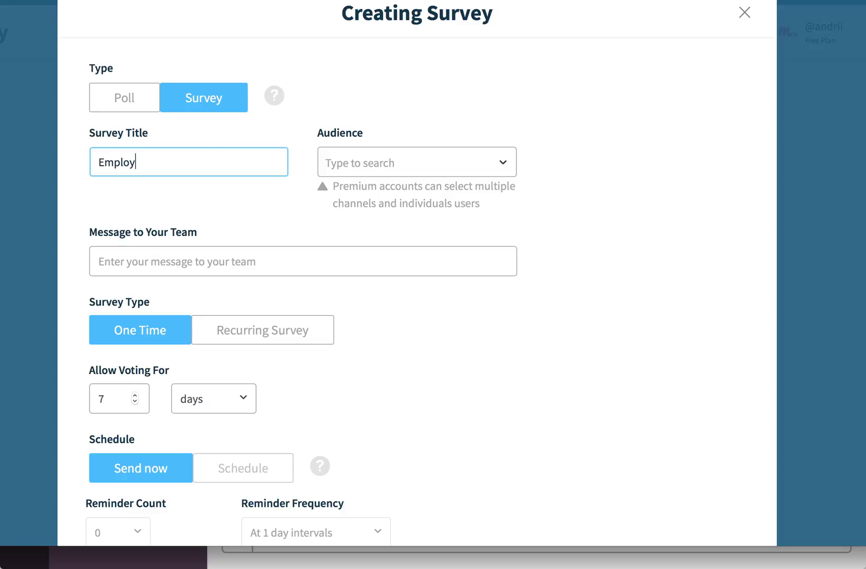
pyautogui.write('ee survey')
pyautogui.scroll(-1, 273, 209)
pyautogui.scroll(-1, 272, 209)
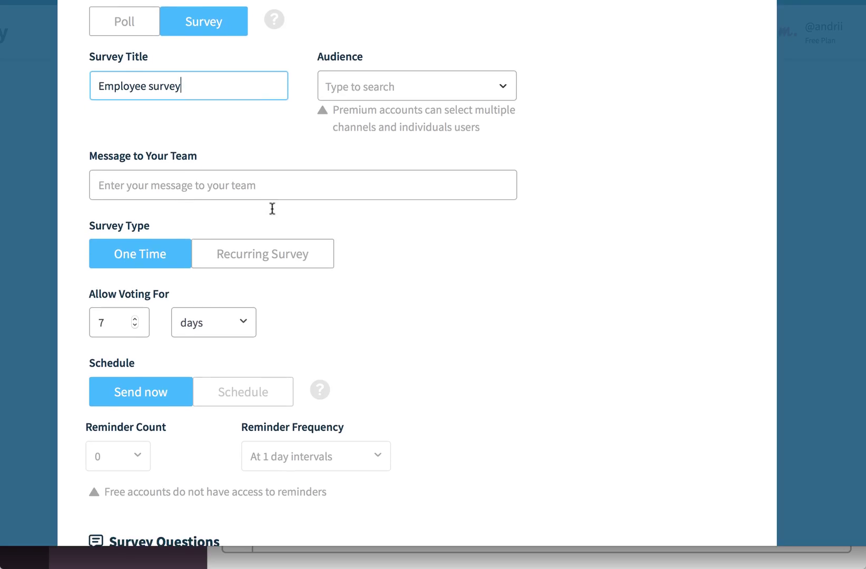
pyautogui.click(272, 181)
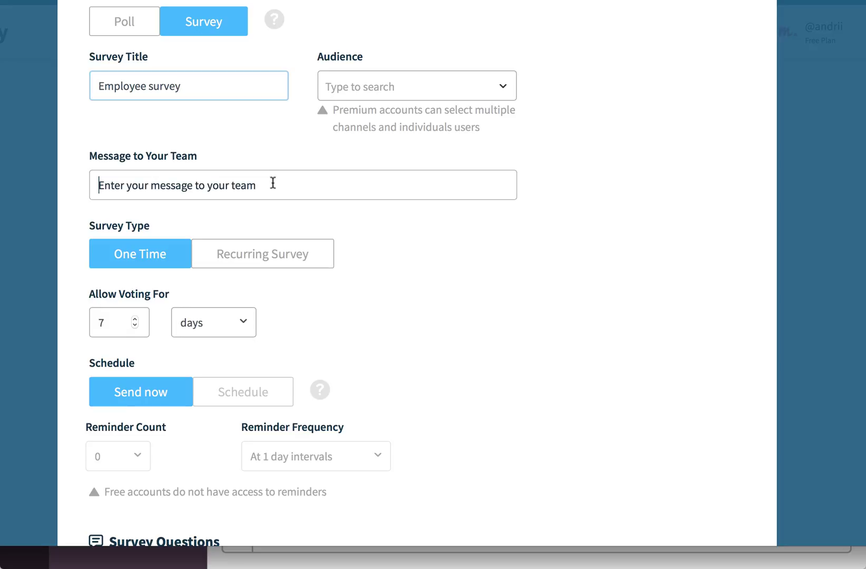
# Enter "Was lunch ok?" as the first multiple-choice question of the survey
pyautogui.scroll(-1, 529, 303)
pyautogui.scroll(-2, 529, 305)
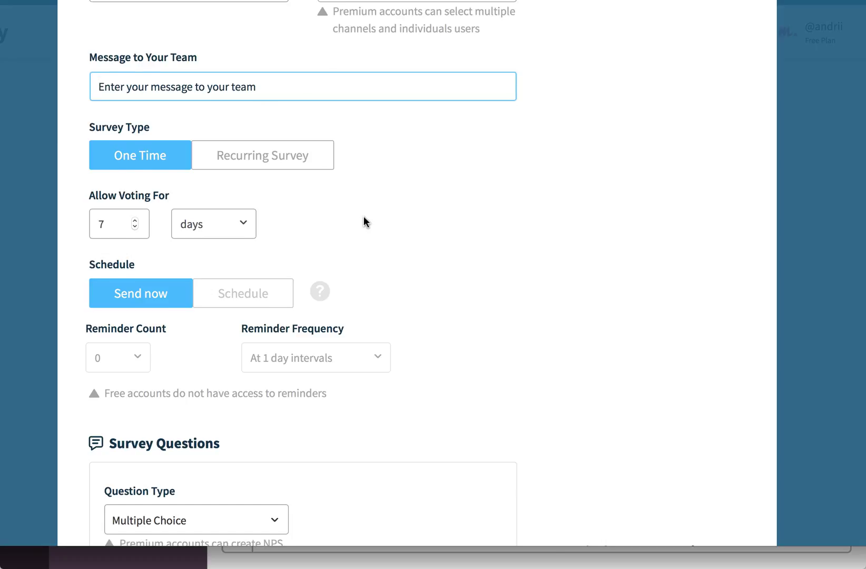
pyautogui.scroll(-2, 363, 220)
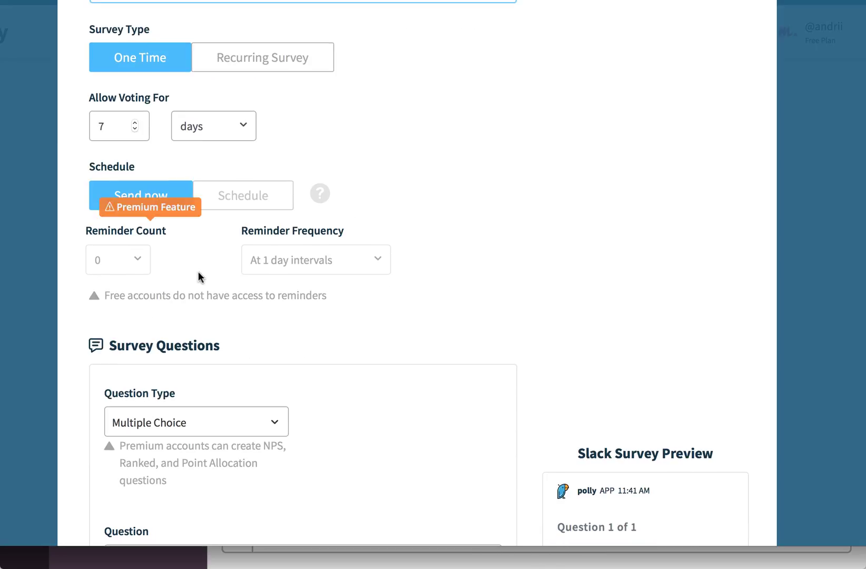
pyautogui.scroll(-3, 199, 271)
pyautogui.scroll(-2, 199, 272)
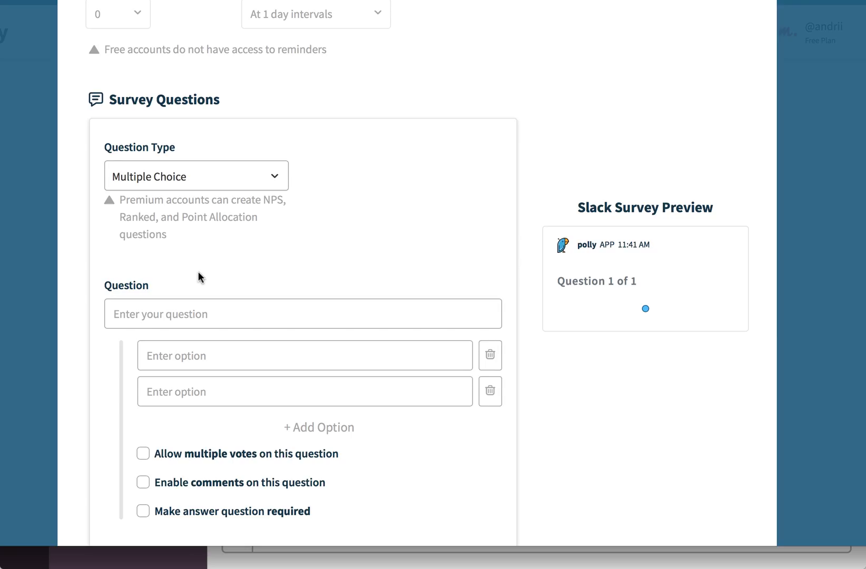
pyautogui.click(203, 315)
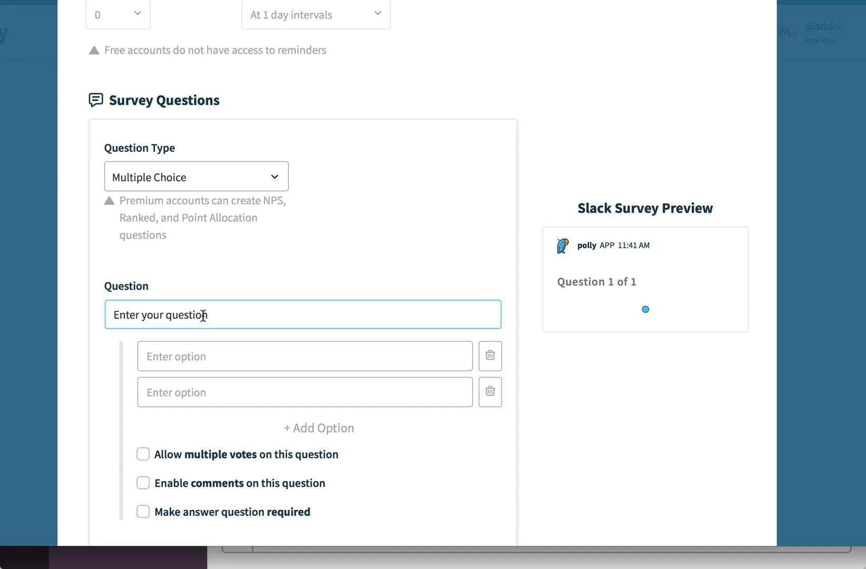
pyautogui.write('Wal')
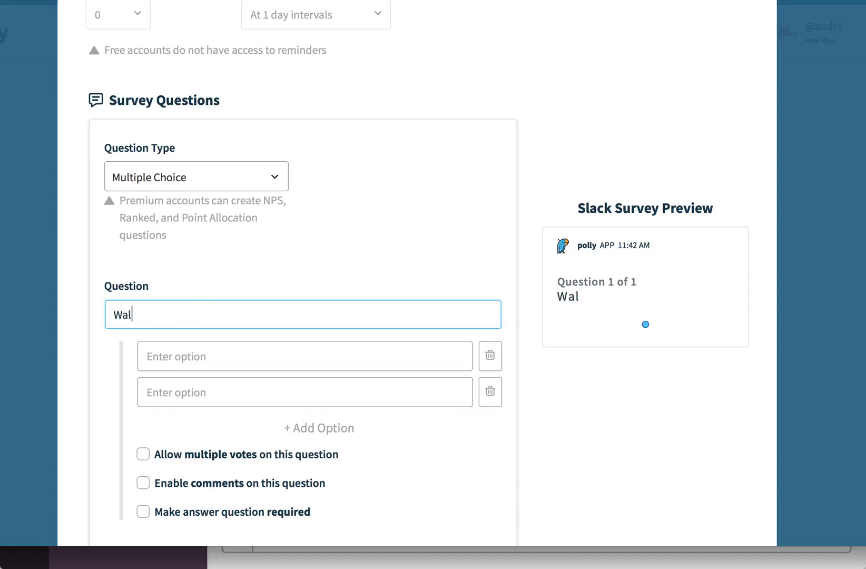
pyautogui.press('BackSpace')
pyautogui.write('s lunch ok?')
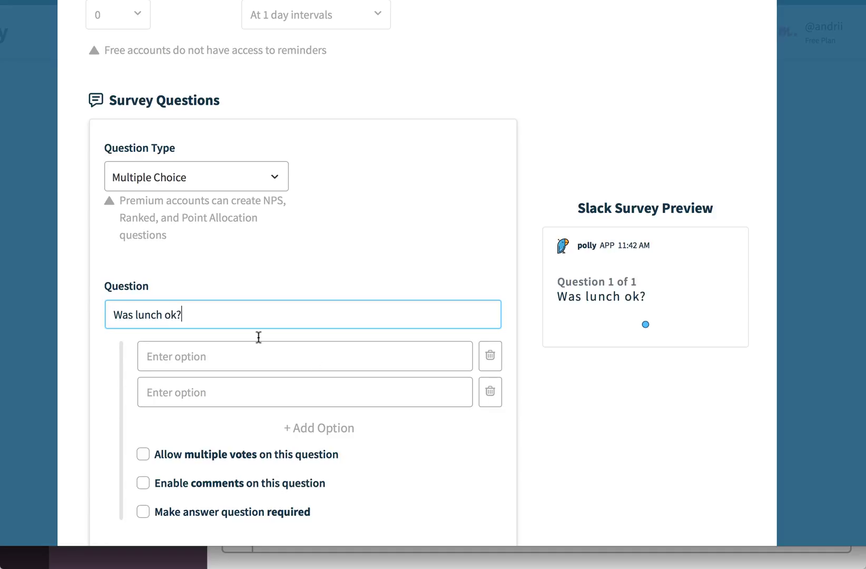
# Give the first question the options "Yes" and "No" and make answering it required
pyautogui.click(317, 363)
pyautogui.write('Yes')
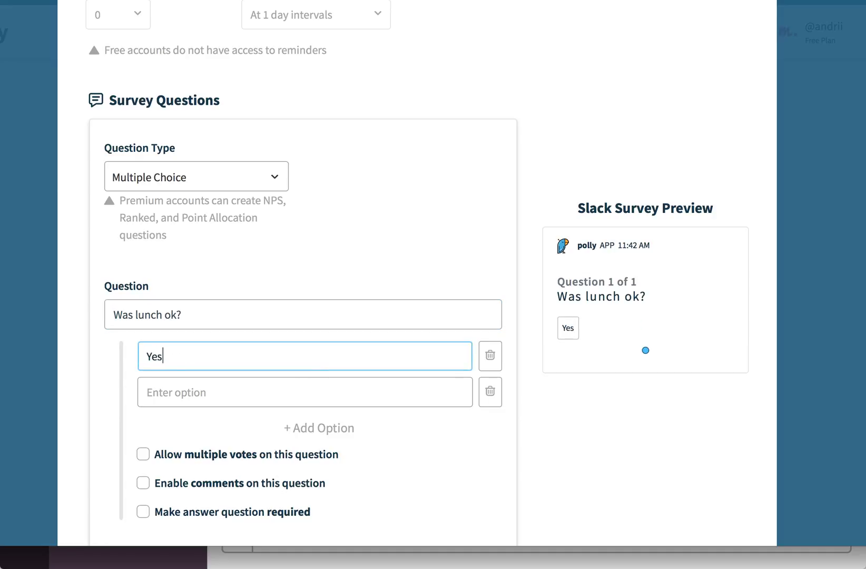
pyautogui.click(291, 392)
pyautogui.write('No')
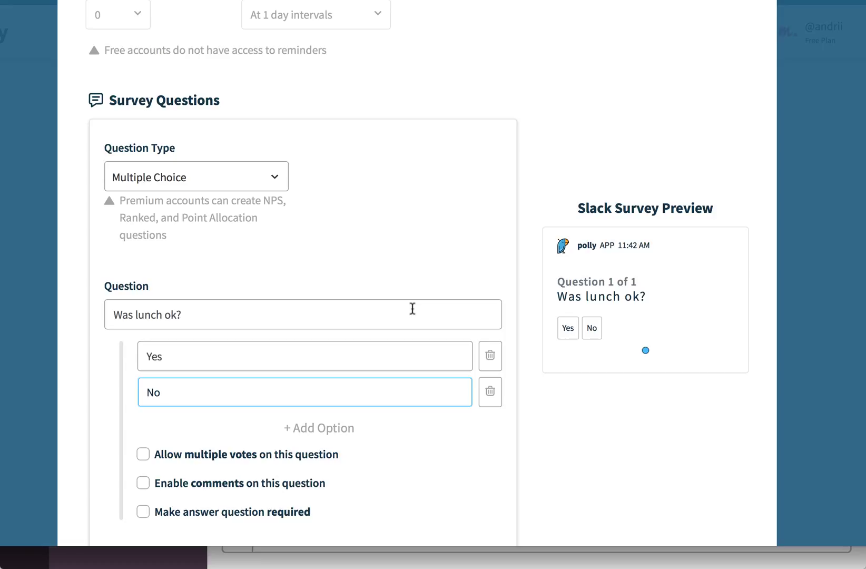
pyautogui.scroll(-3, 412, 310)
pyautogui.scroll(-2, 412, 308)
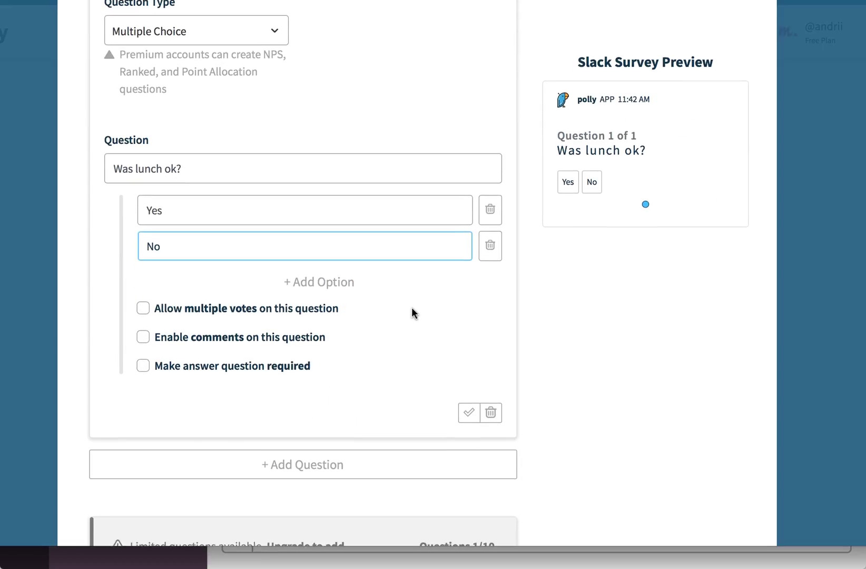
pyautogui.click(143, 303)
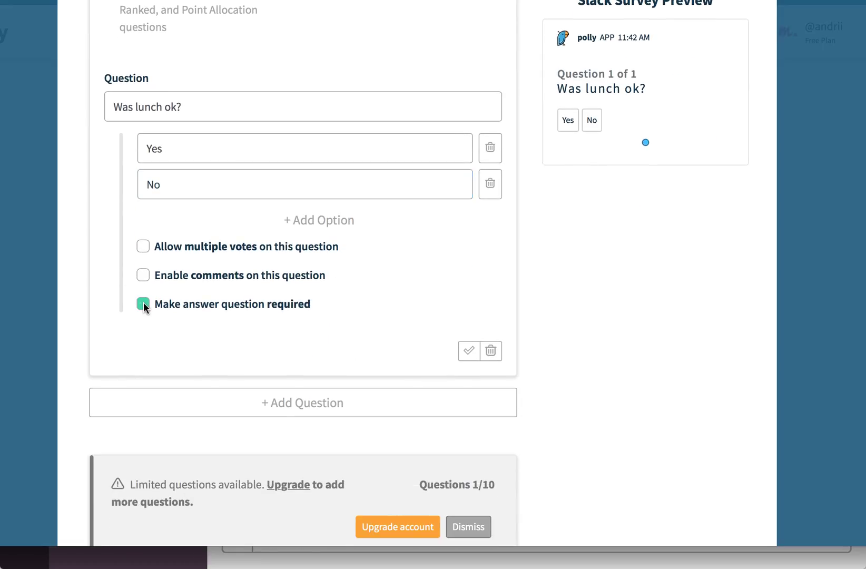
# Add a second multiple-choice question to the survey reading "What did you like?"
pyautogui.click(289, 405)
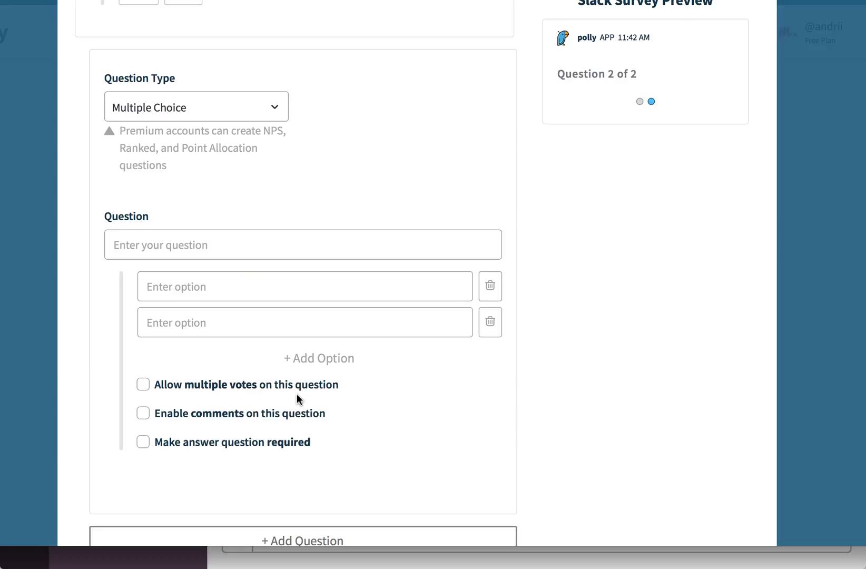
pyautogui.click(278, 246)
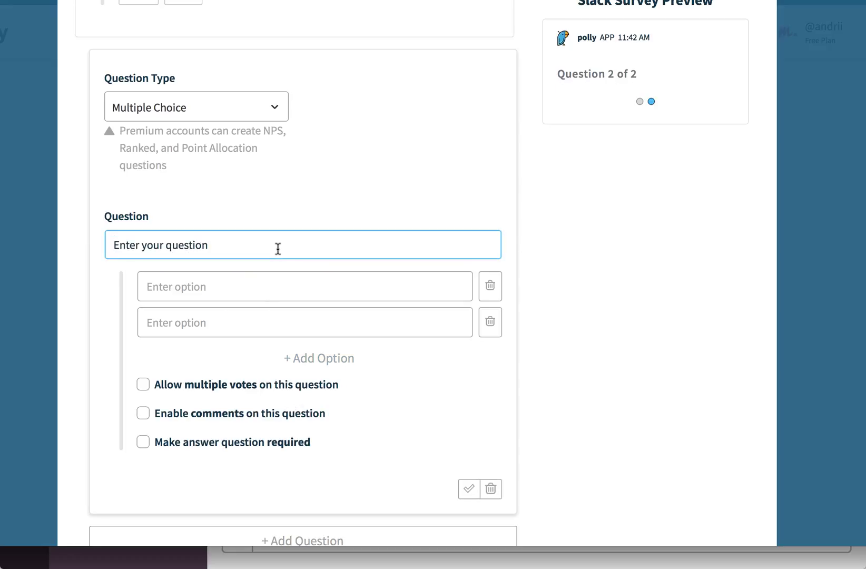
pyautogui.write('What did')
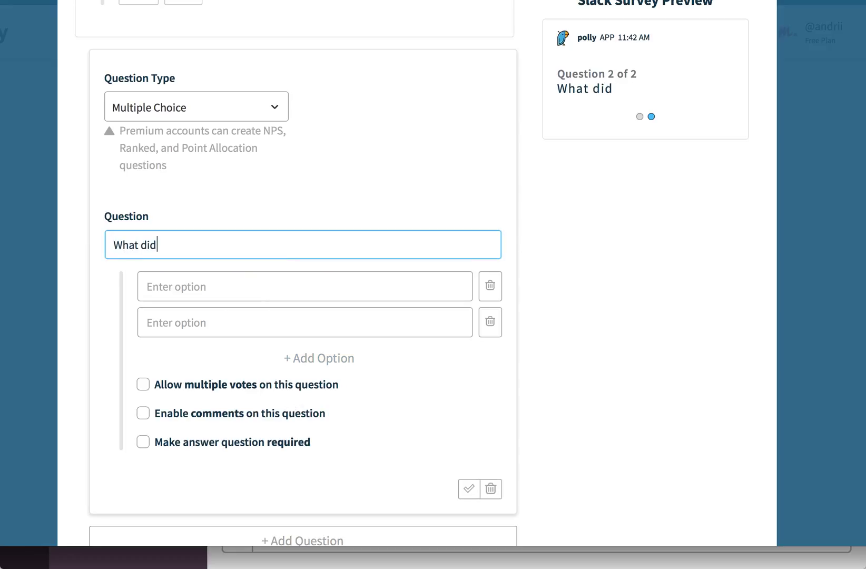
pyautogui.write(' you liek')
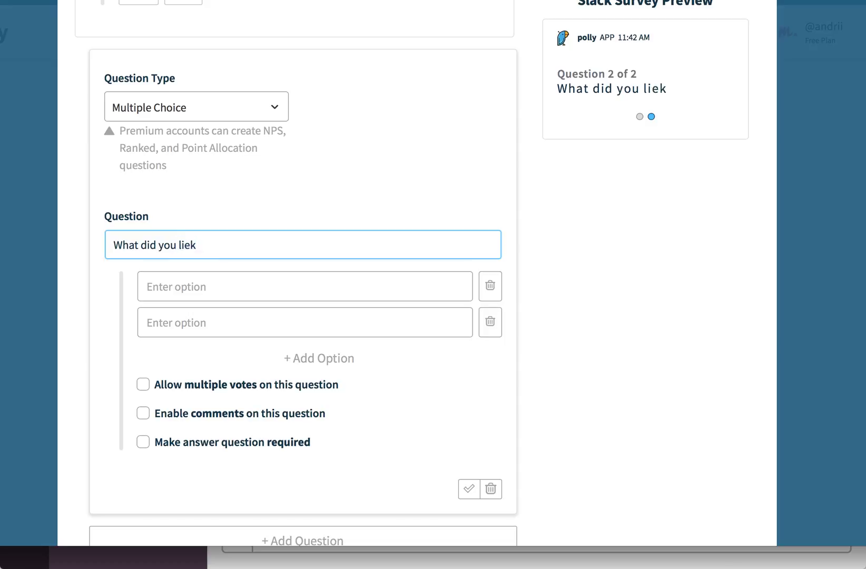
pyautogui.press('BackSpace')
pyautogui.press('BackSpace')
pyautogui.write('ke?')
# Add the answer options "Pork" and "Fish" to the second question
pyautogui.click(282, 281)
pyautogui.write('Pork')
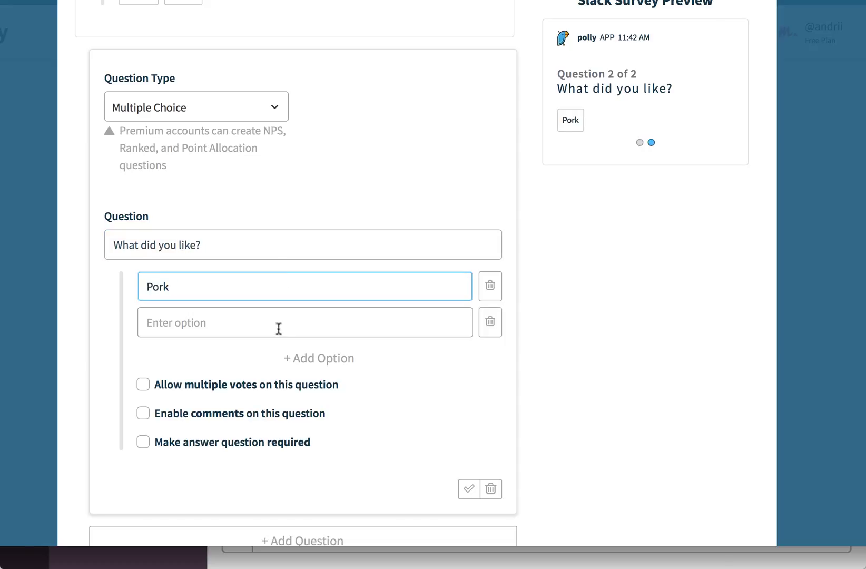
pyautogui.click(279, 329)
pyautogui.write('Fish')
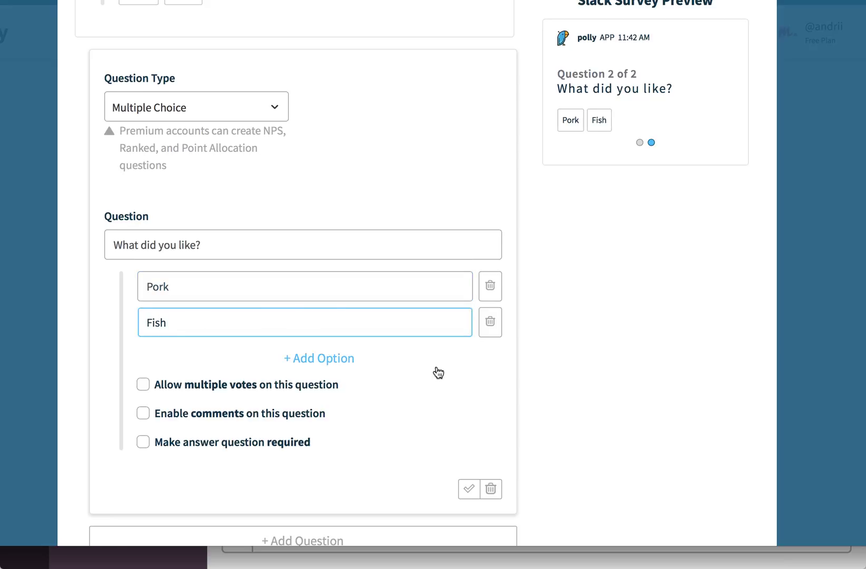
# Create the survey with real-time results and non-anonymous responses, and return to Slack
pyautogui.scroll(-3, 437, 372)
pyautogui.scroll(-3, 437, 372)
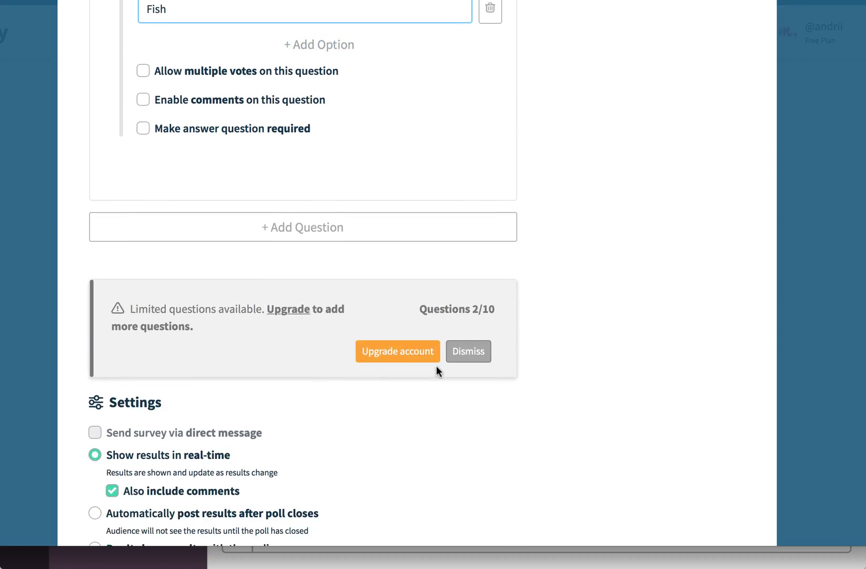
pyautogui.scroll(-4, 437, 367)
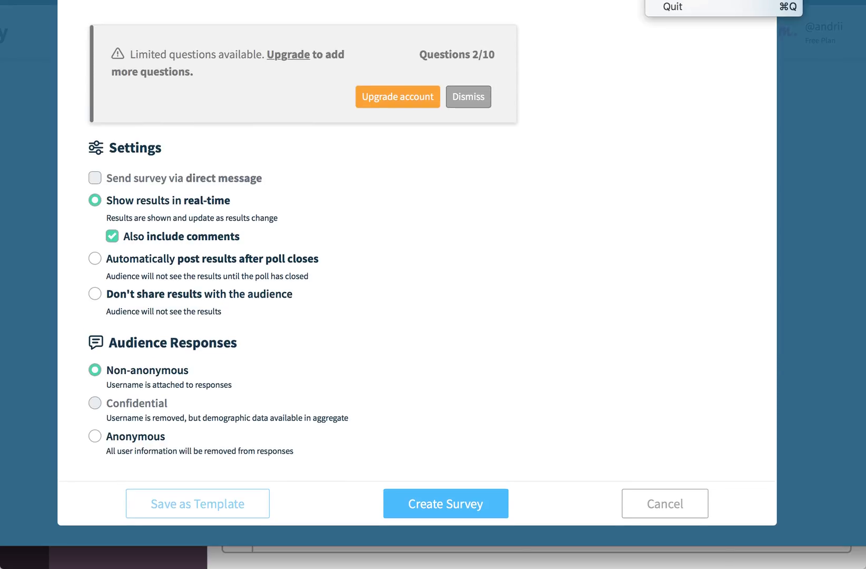
pyautogui.press('super+q')
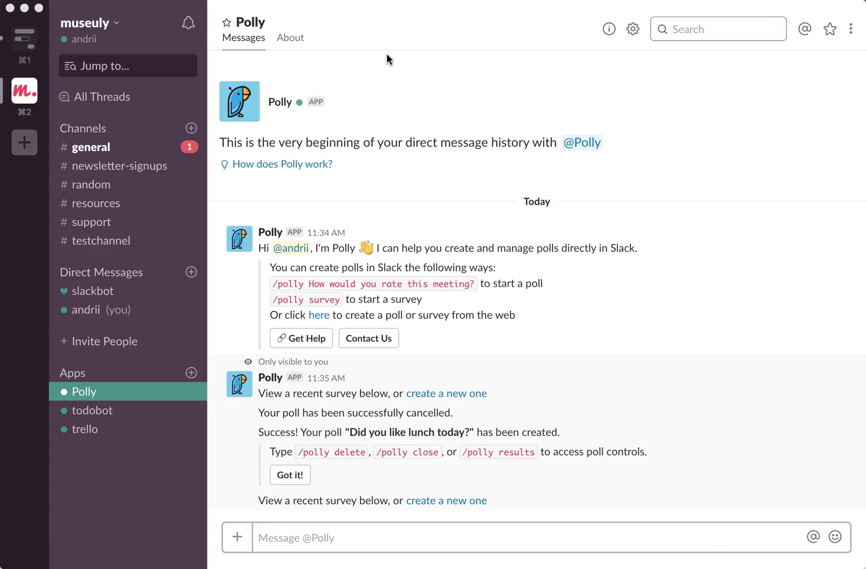
# Start the Employee survey posted in the #general channel
pyautogui.click(123, 152)
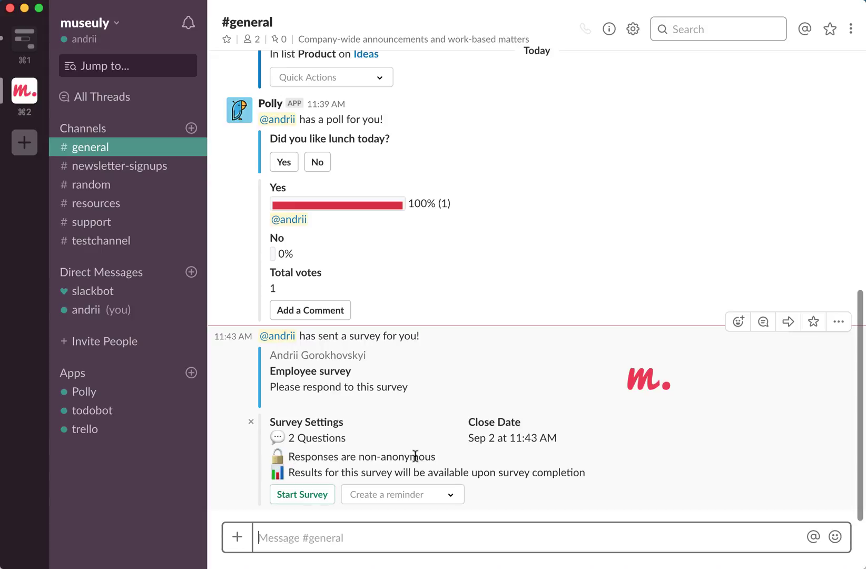
pyautogui.click(295, 496)
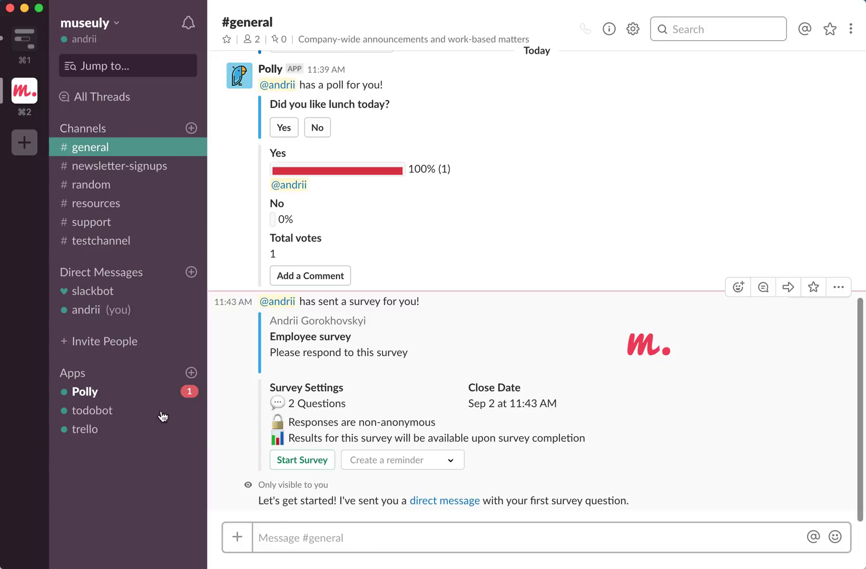
# Complete the survey in the Polly conversation, answering Yes to the first question and Fish to the second
pyautogui.click(150, 393)
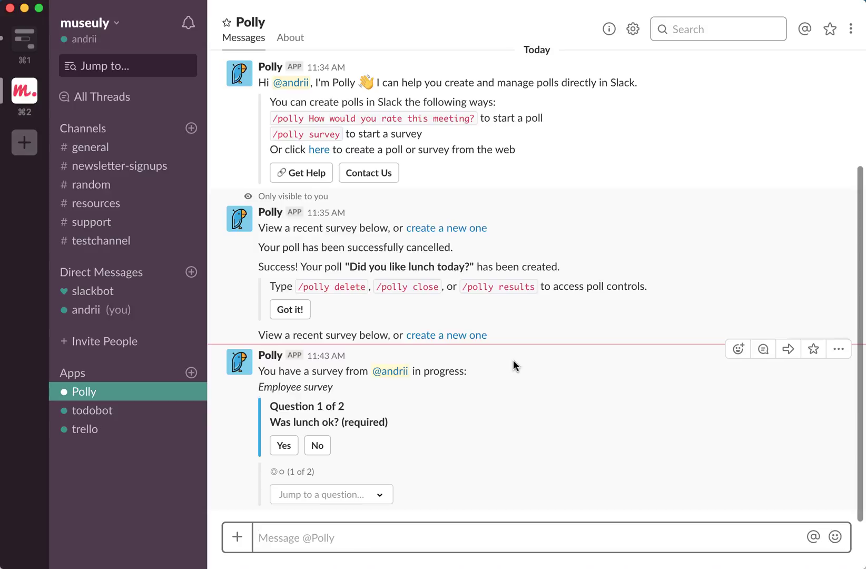
pyautogui.click(278, 452)
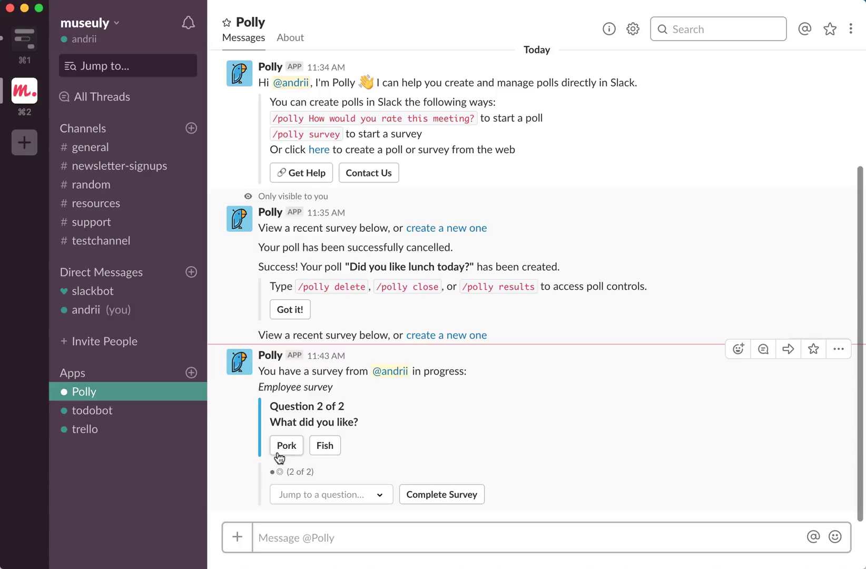
pyautogui.click(325, 446)
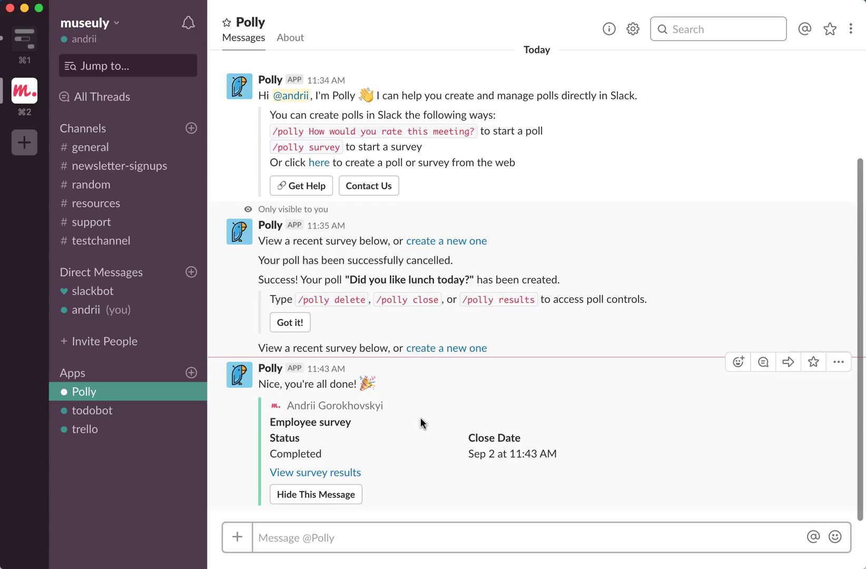
pyautogui.scroll(2, 420, 423)
pyautogui.scroll(-2, 420, 423)
pyautogui.scroll(5, 421, 423)
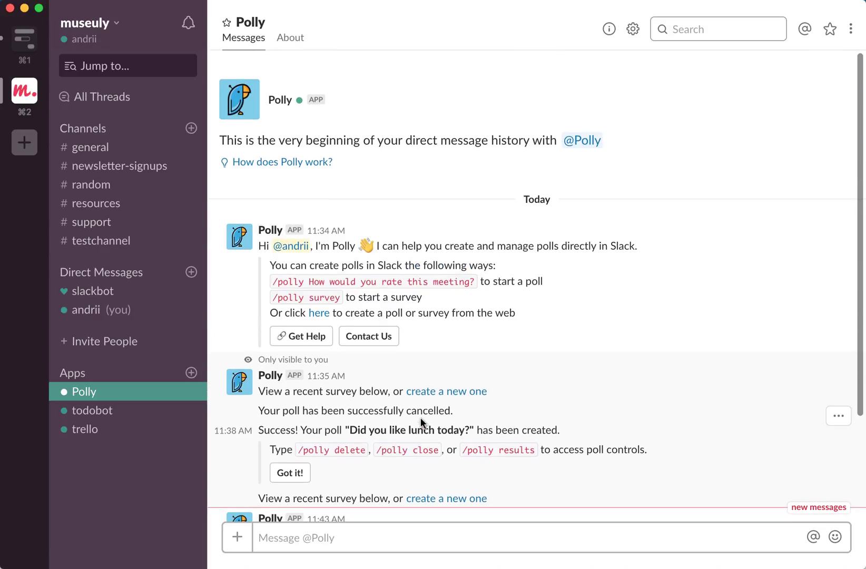